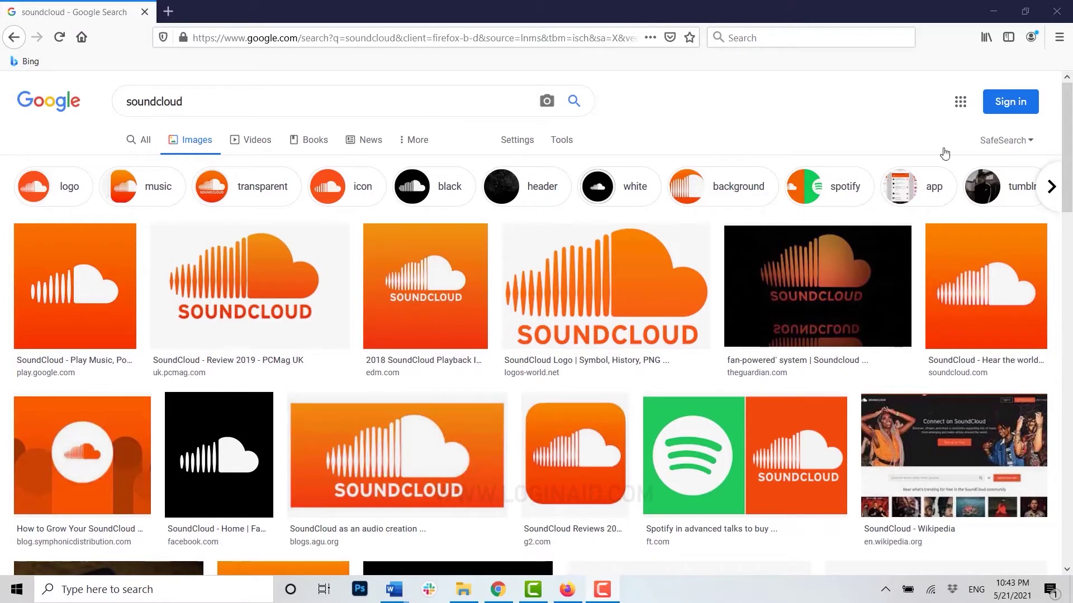
- Load soundcloud.com in a new Firefox tab and bring up its sign-in dialog
left_click(168, 12)
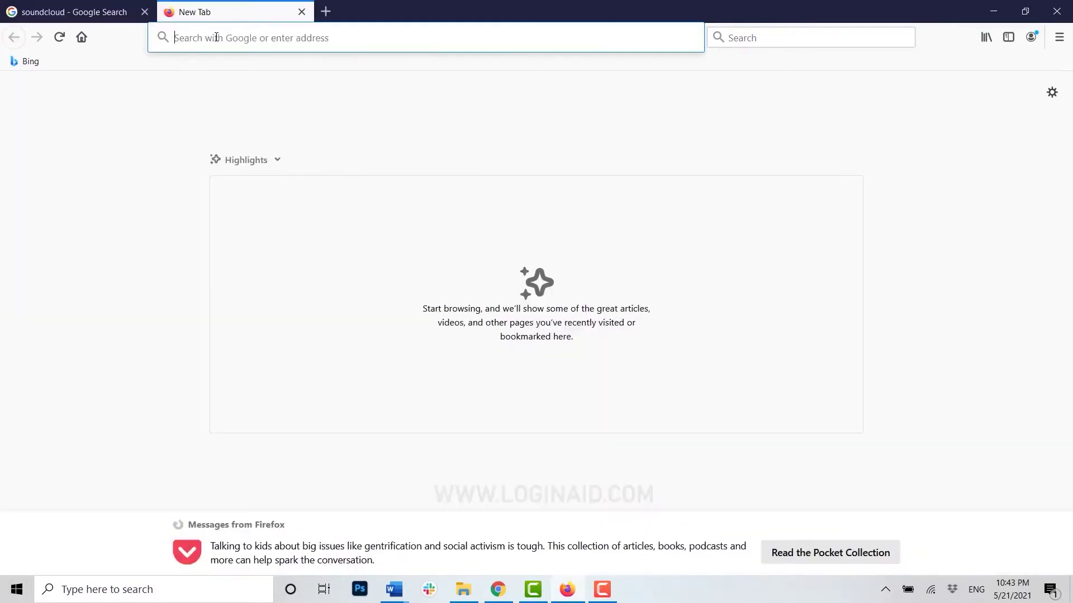
type("sound")
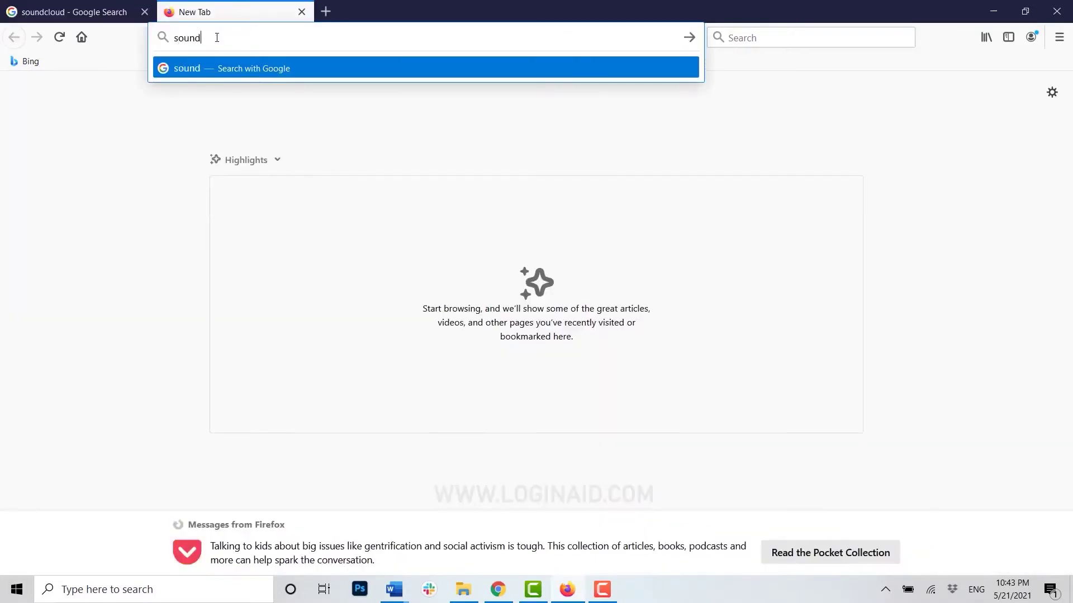
type("l")
key("BackSpace")
type("clou")
type("d.com")
key("Return")
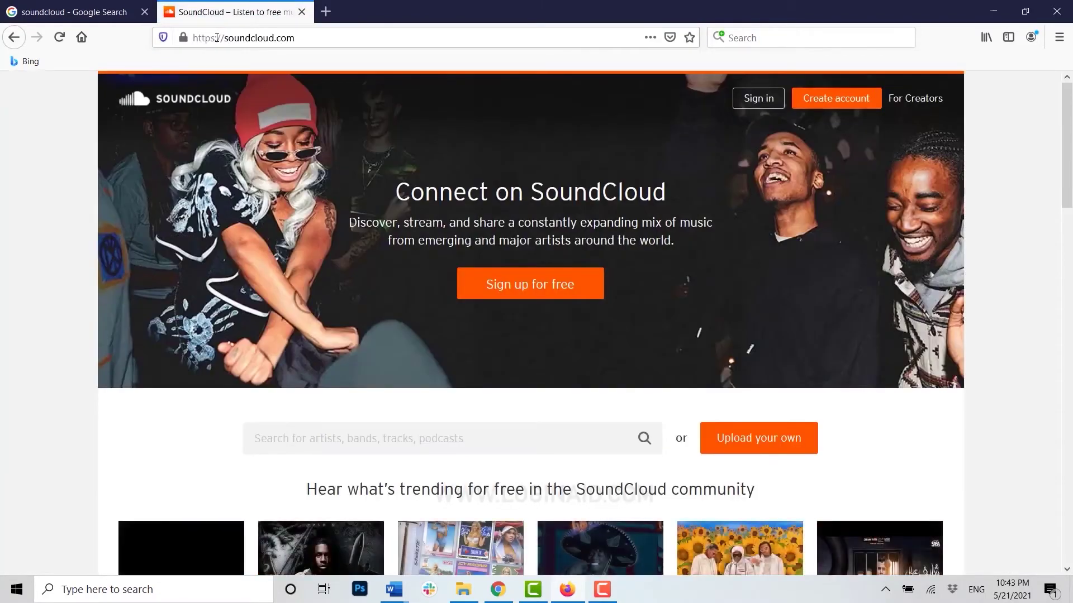
left_click(759, 98)
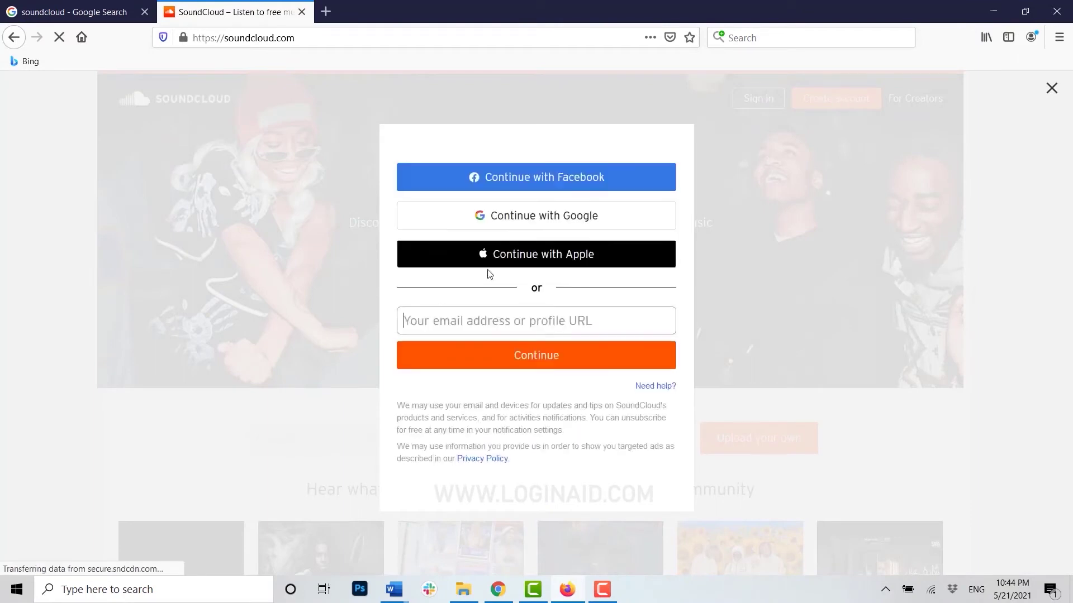
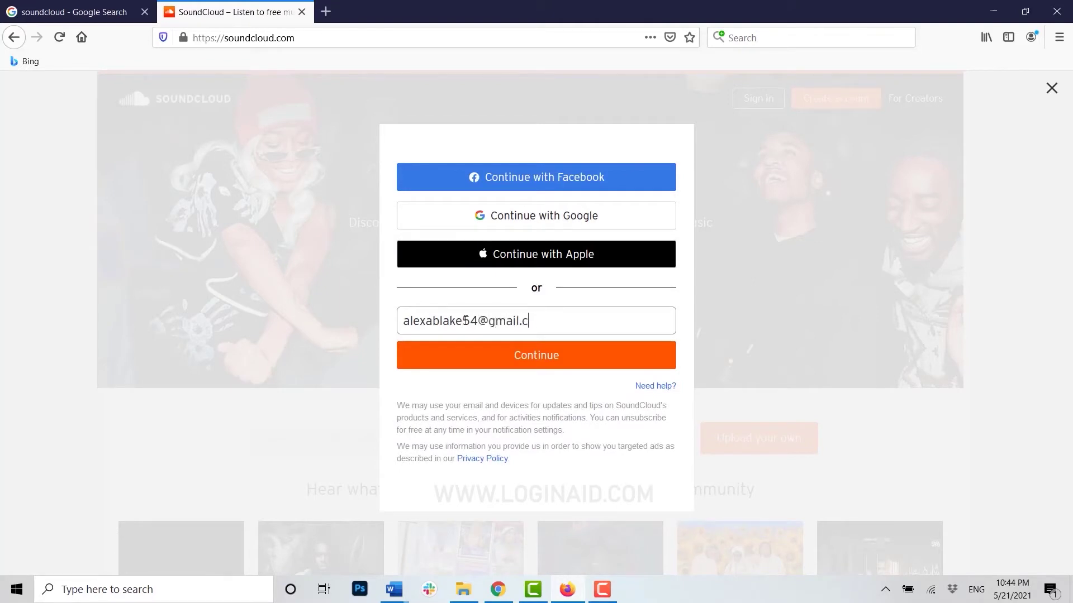
- Enter the account email, then the password, to sign in and reach Discover
left_click(479, 361)
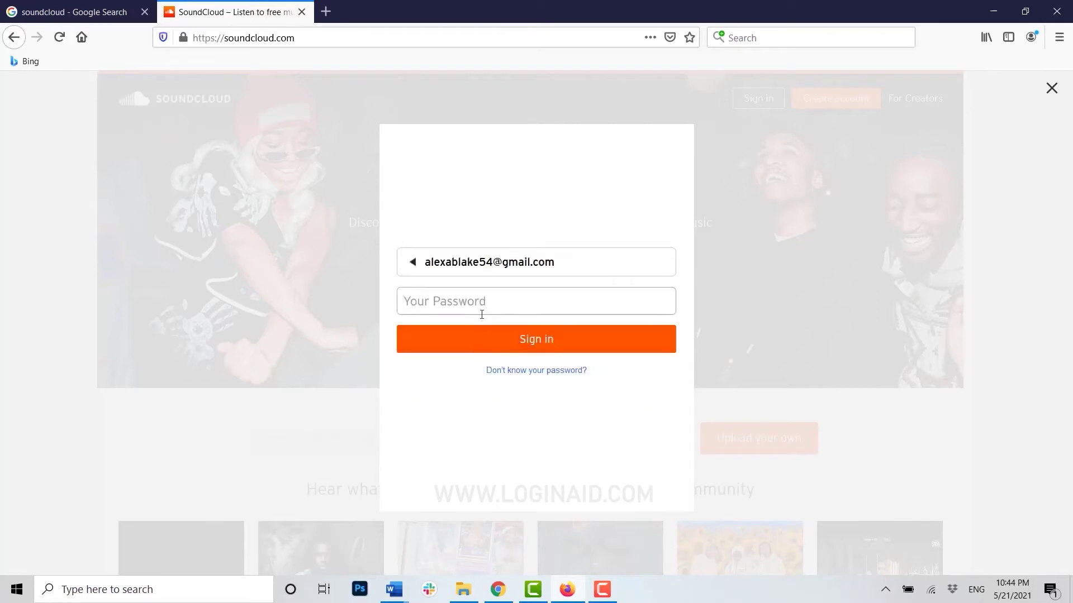
type("******")
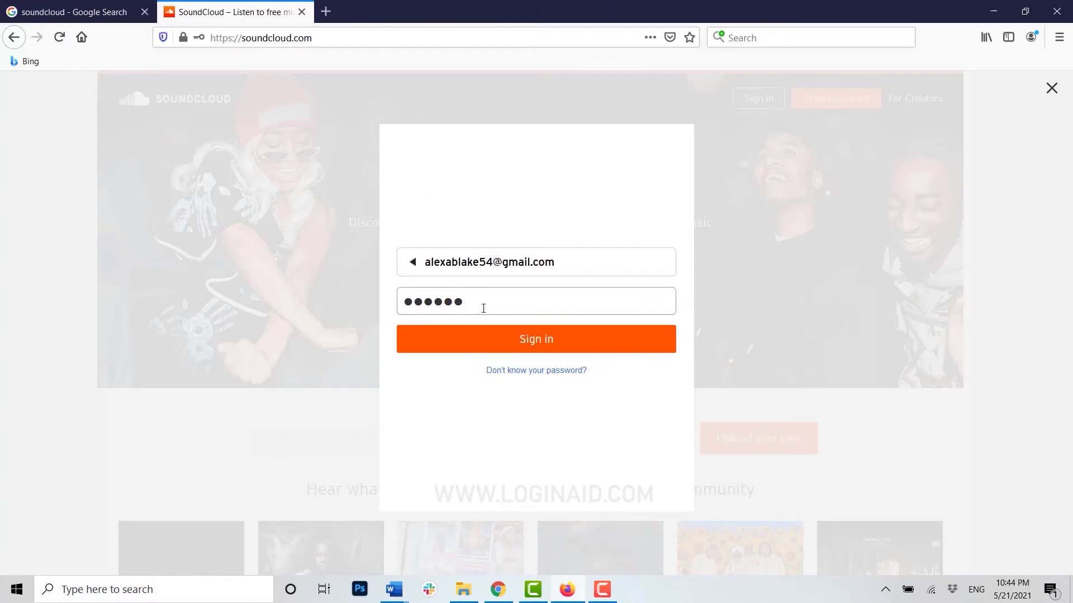
type("**")
left_click(506, 341)
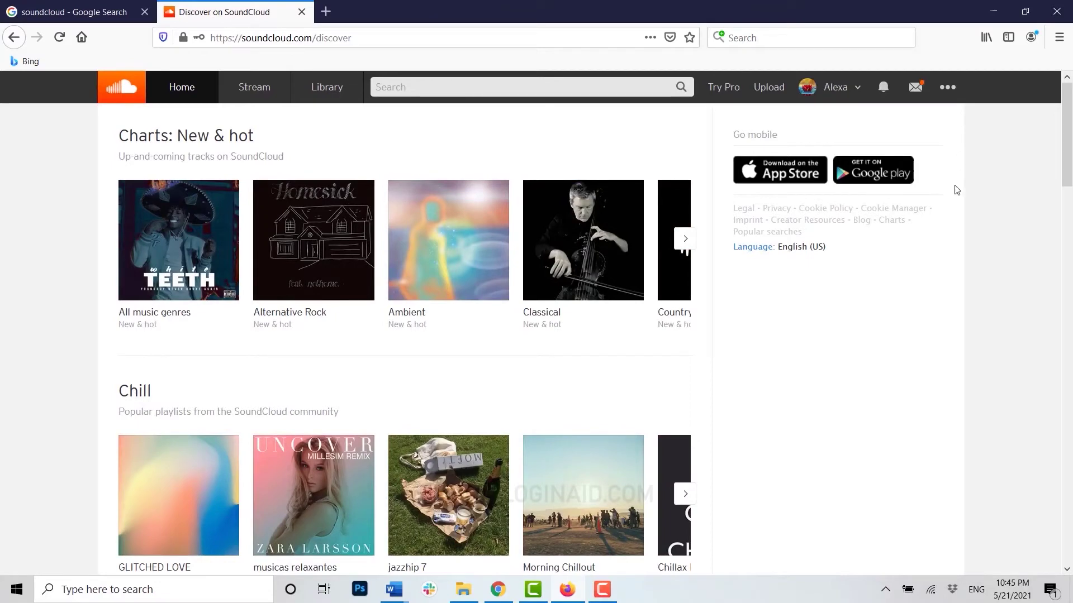
- Go to Settings through the ••• menu in the top bar
left_click(948, 87)
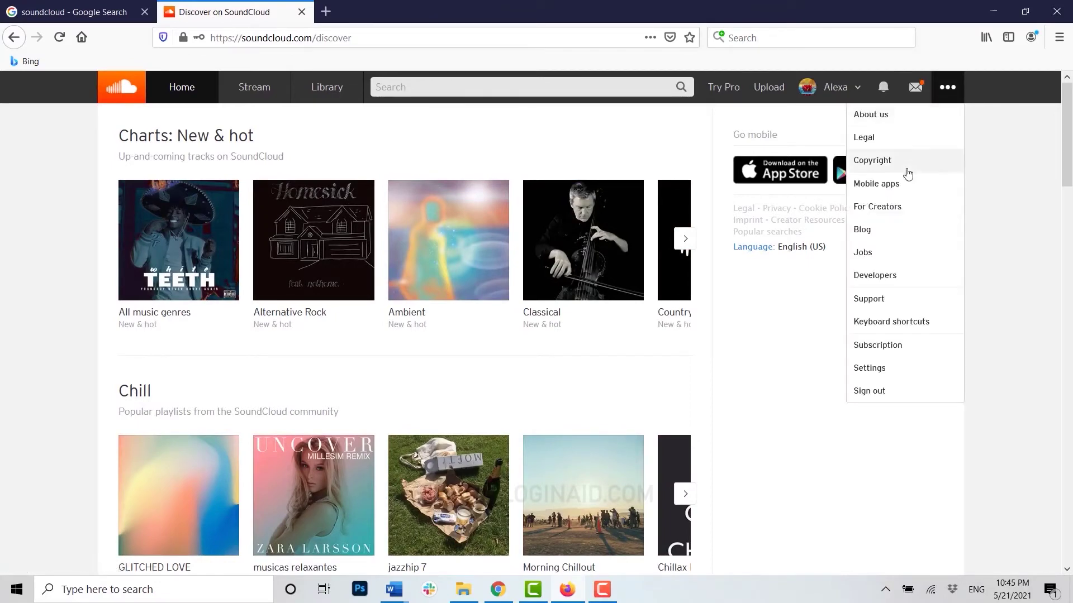
left_click(870, 368)
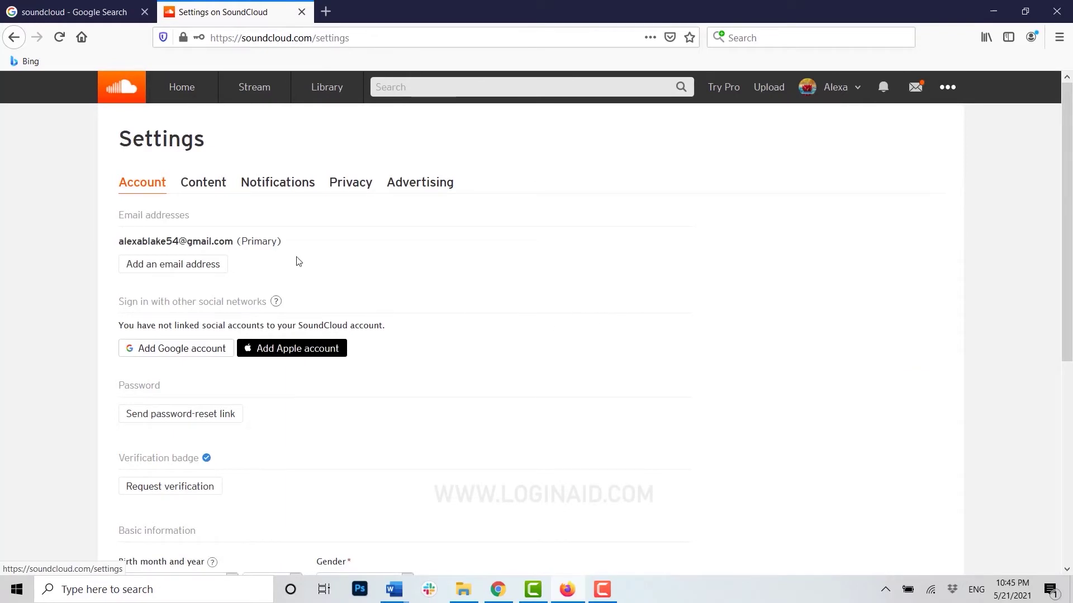
- Request a password-reset email from the Password section of Account settings
left_click(153, 189)
scroll(176, 294, "down", 1)
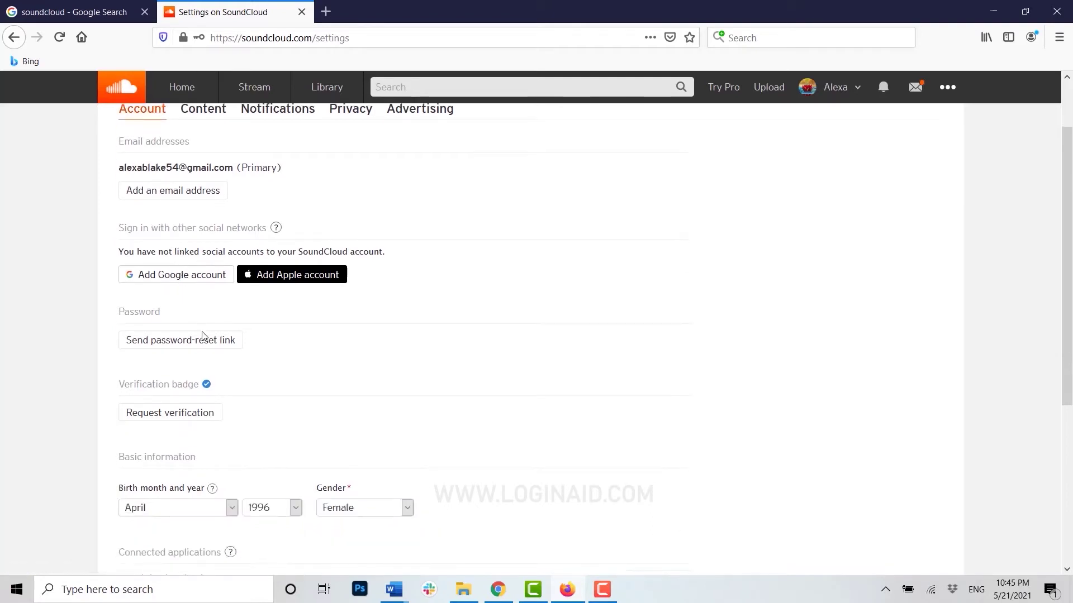
left_click_drag(161, 312, 119, 317)
left_click(207, 323)
left_click(175, 344)
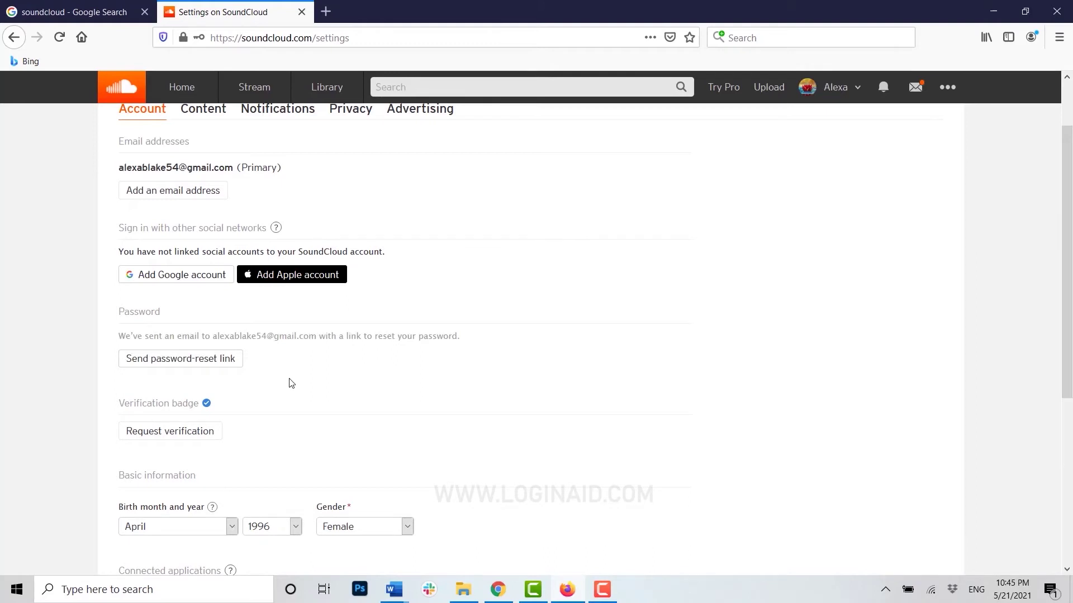
- Go to Gmail in a fresh tab and sign in with the email and password
left_click(325, 11)
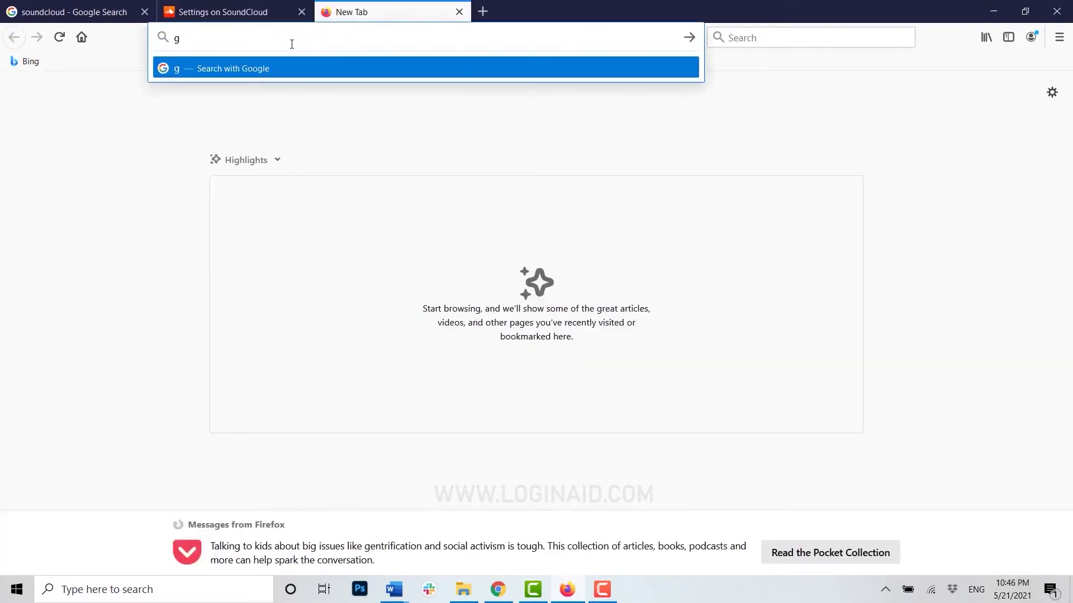
type("gmail")
key("Return")
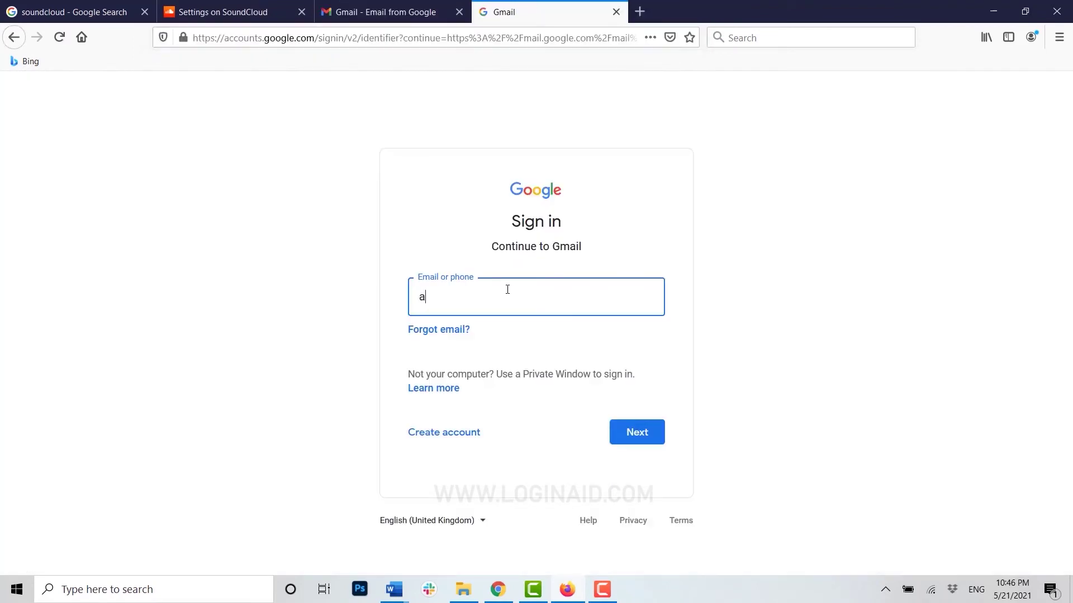
left_click(635, 429)
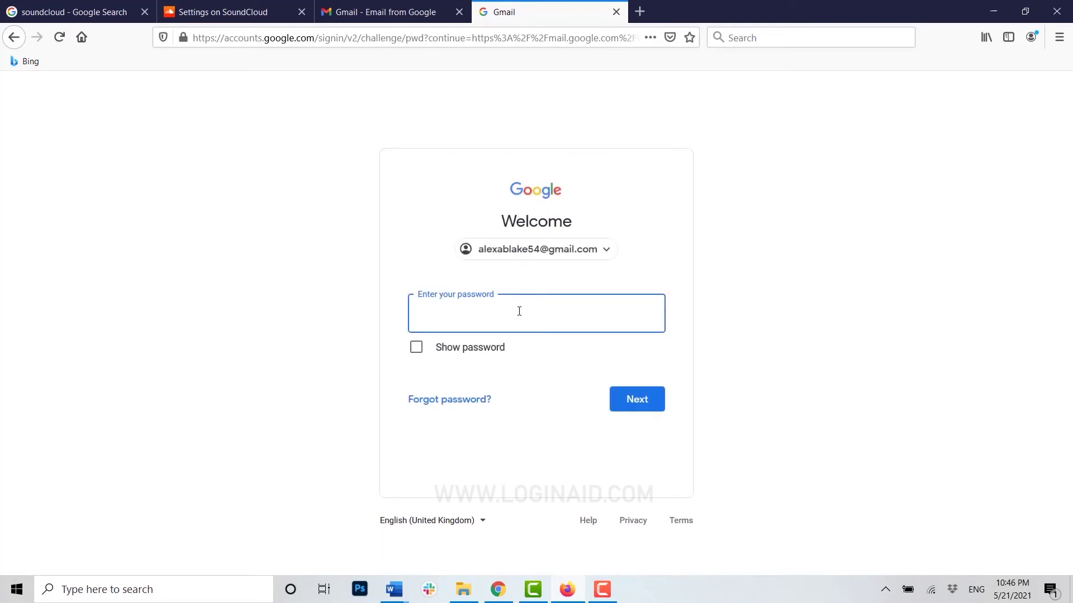
type("••••••")
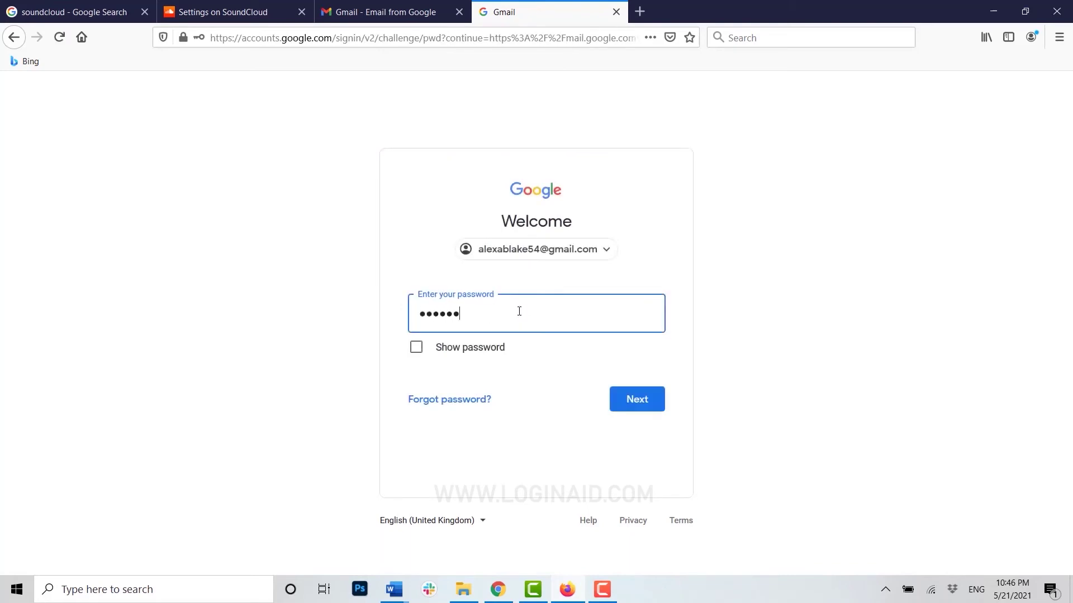
type("••")
left_click(641, 401)
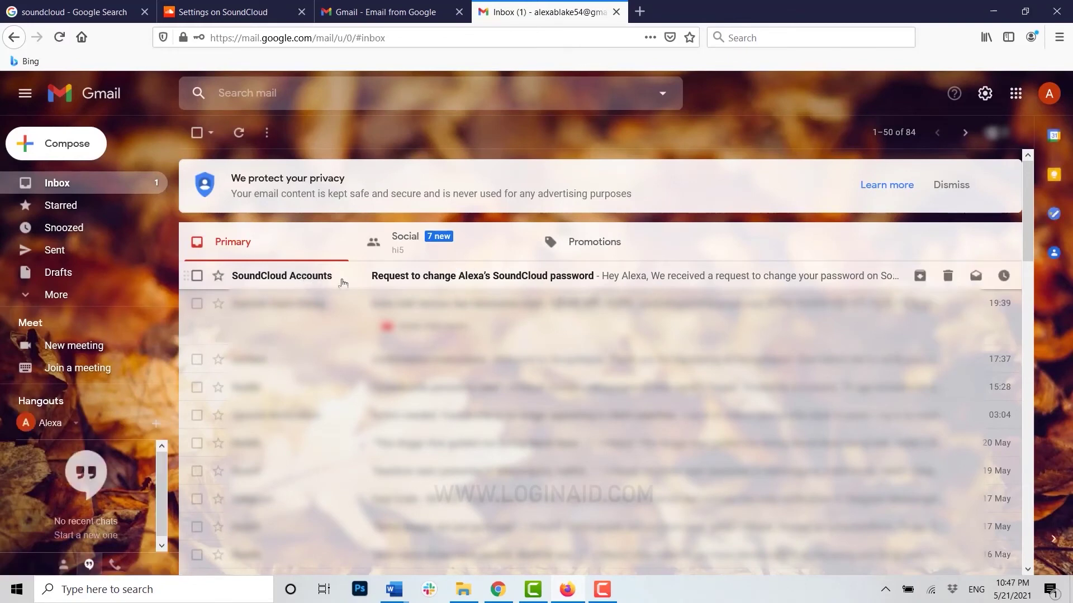
- Open the SoundCloud Accounts email in the inbox and follow its reset password link
left_click(417, 279)
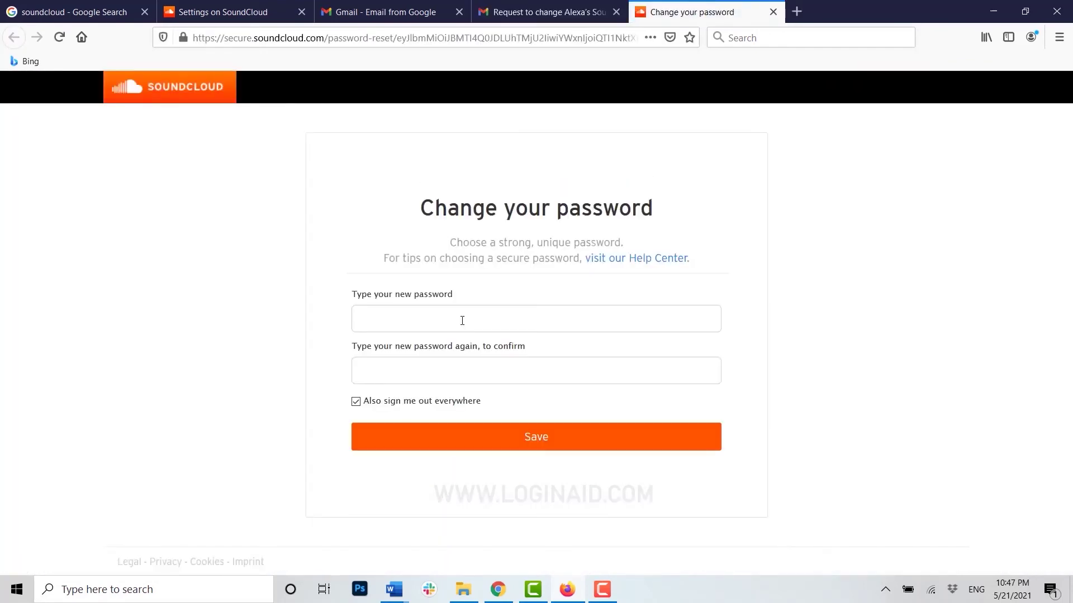
- Enter the new password in both password fields and save it
left_click(462, 321)
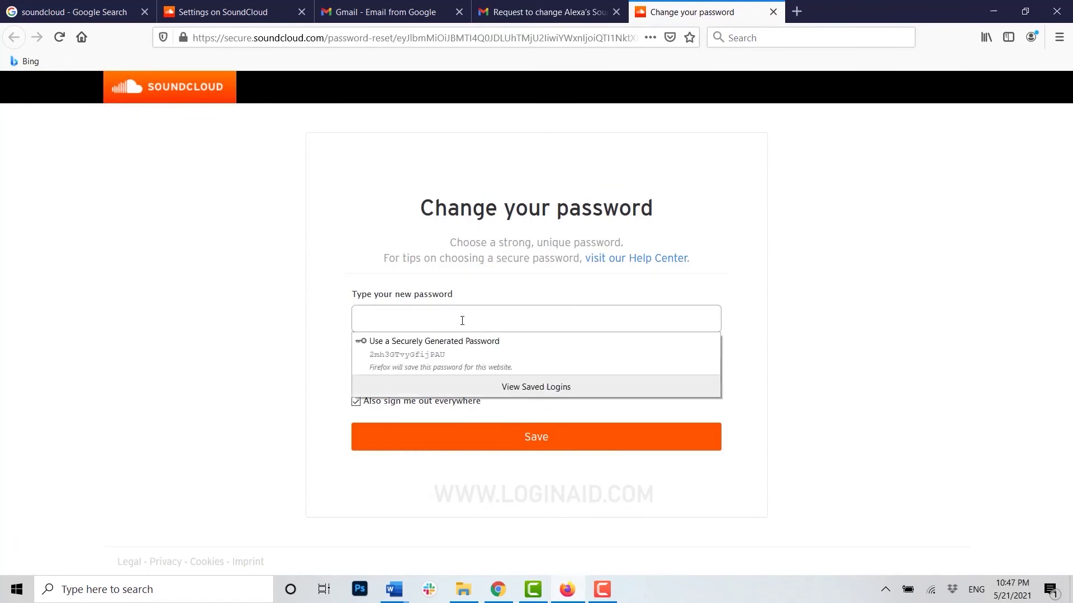
type("******")
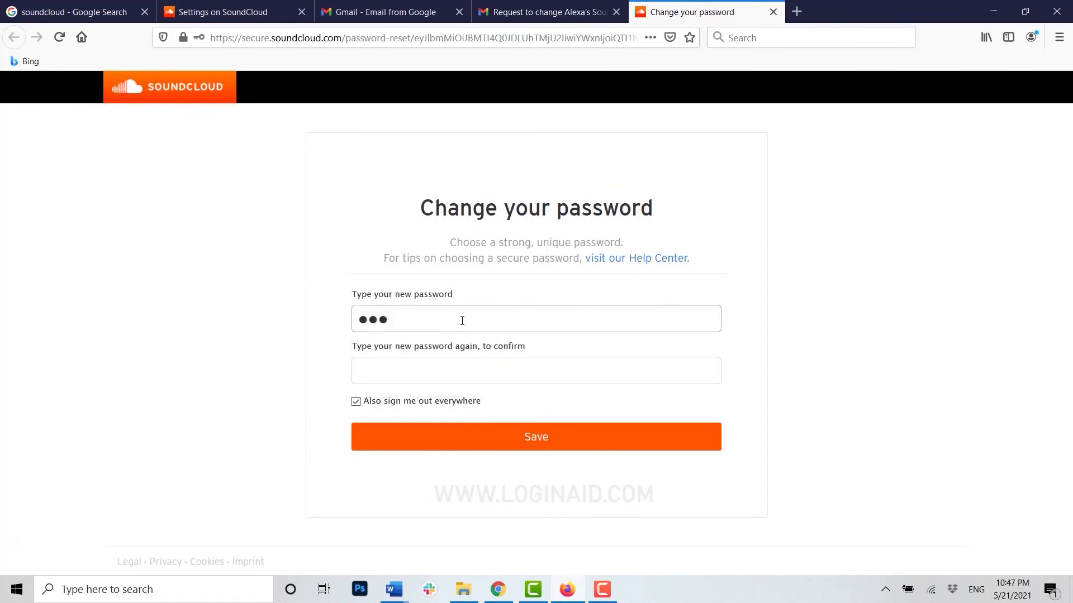
type("**")
type("**")
left_click(488, 371)
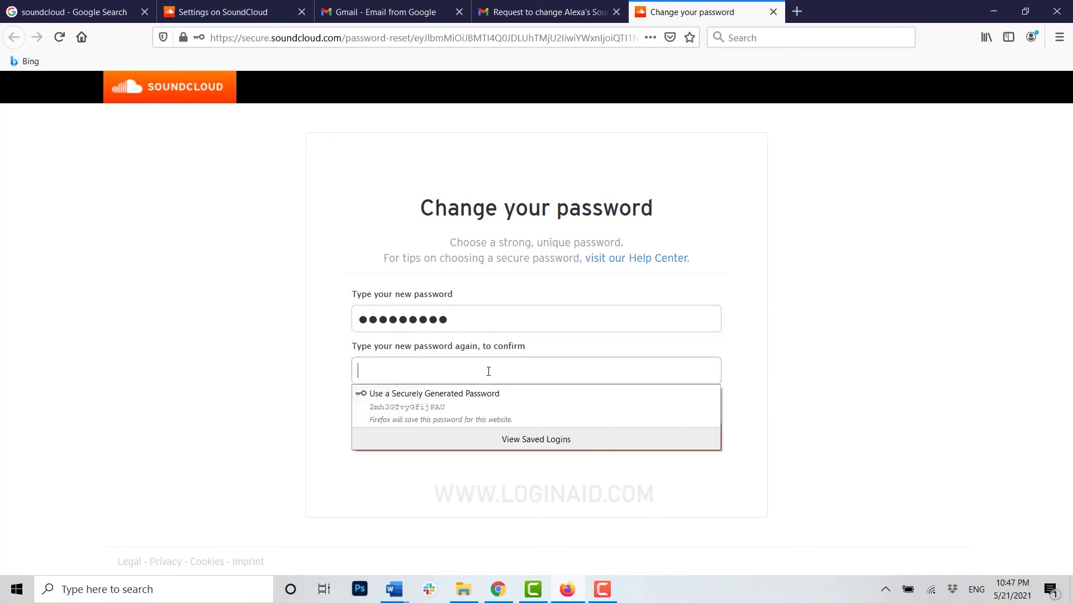
type("*****")
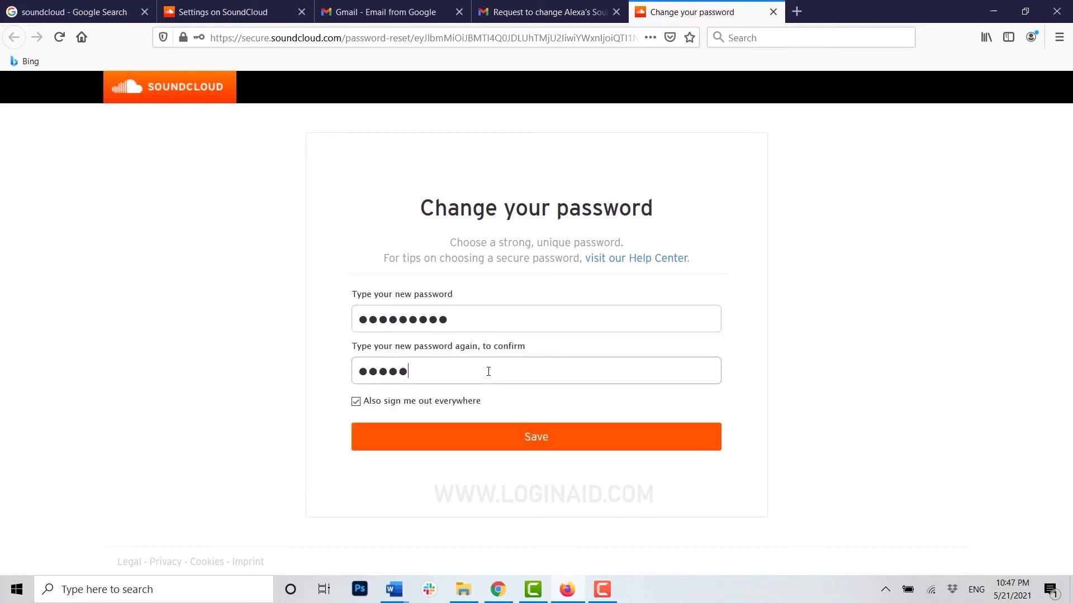
type("****")
left_click(498, 445)
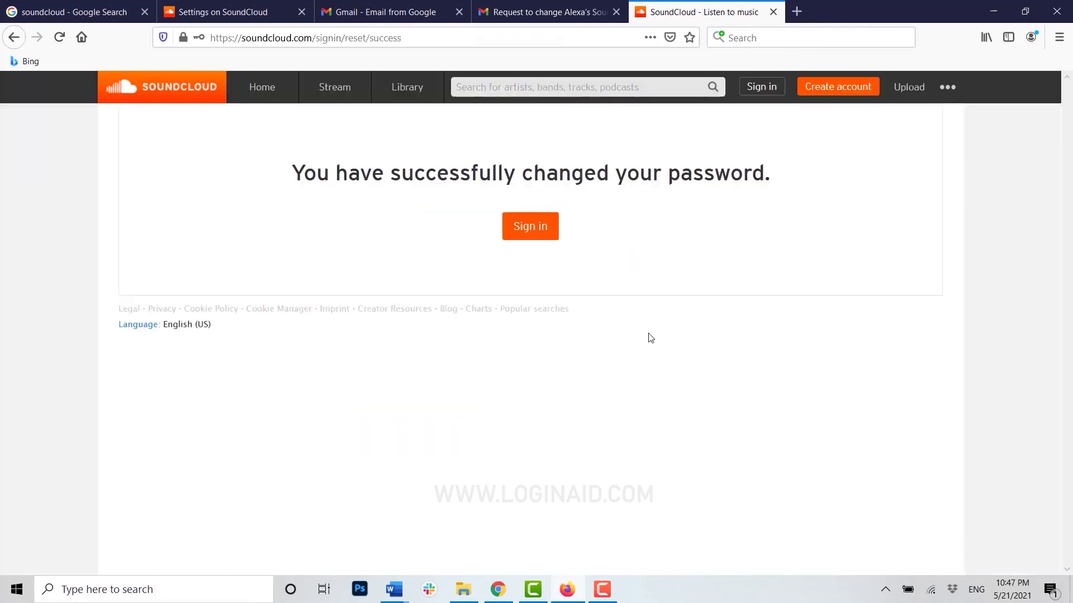